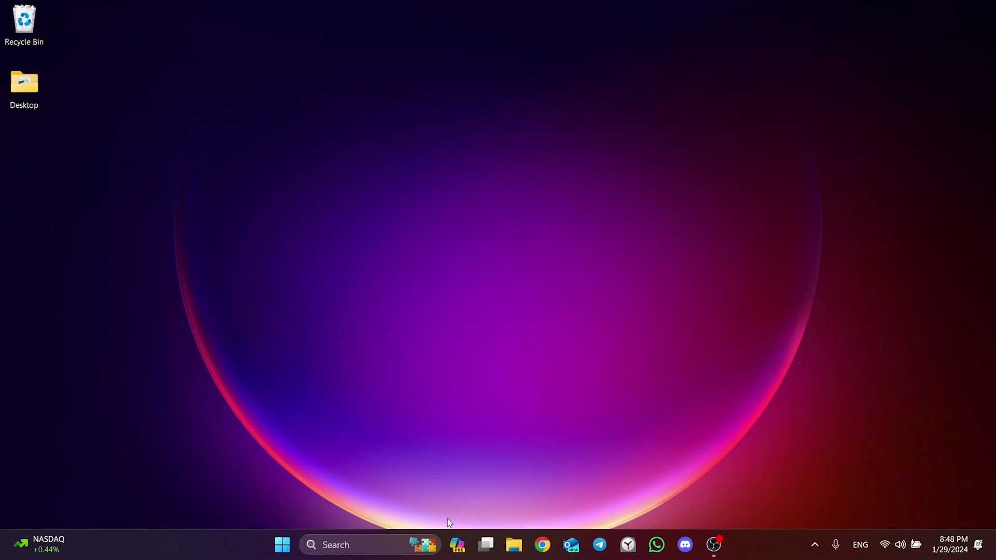
# Step: Launch the Run box from Windows search and focus its %localappdata% location field
pyautogui.click(406, 542)
pyautogui.write('run')
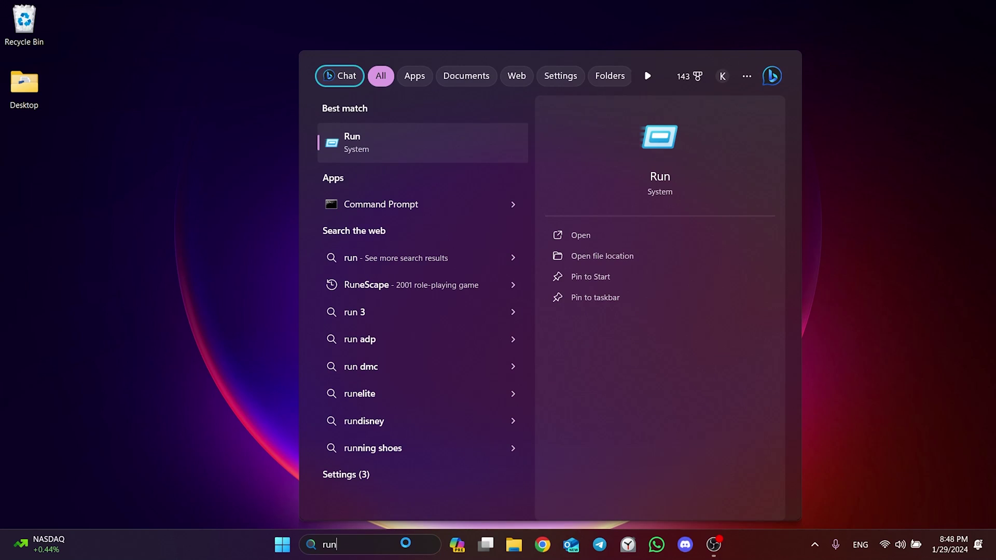
pyautogui.click(387, 142)
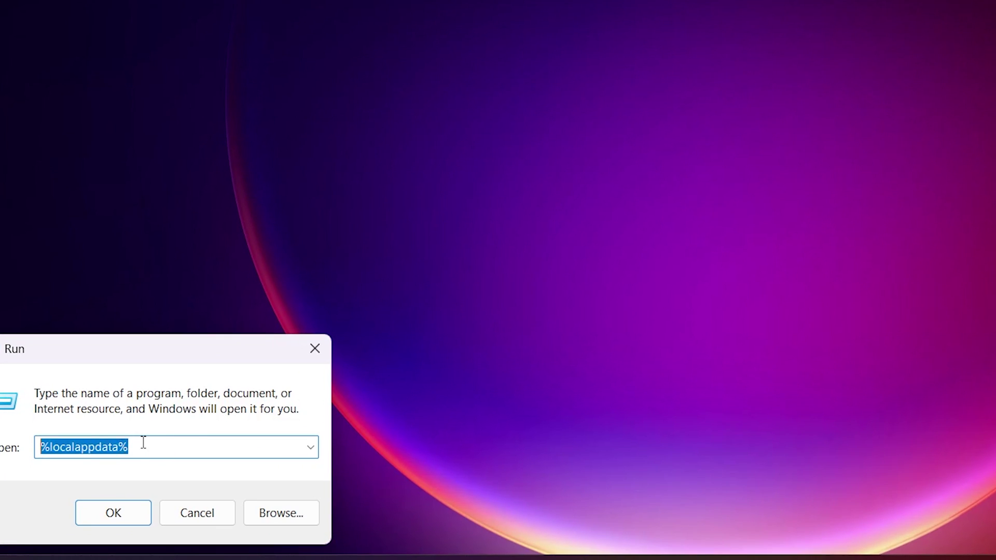
pyautogui.click(142, 444)
# Step: Open the AppData\Local folder and delete the Pal folder from it
pyautogui.click(114, 513)
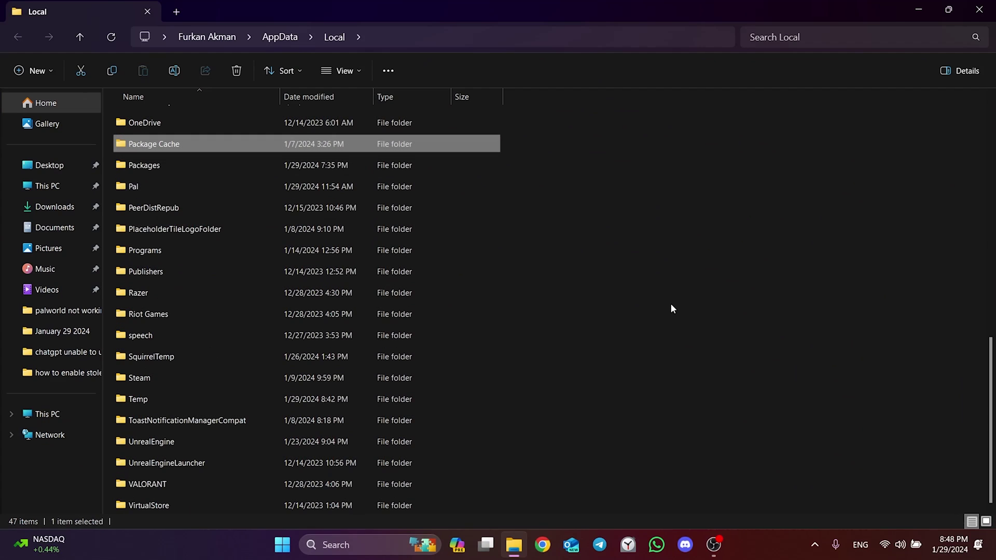
pyautogui.click(136, 189)
pyautogui.rightClick(138, 188)
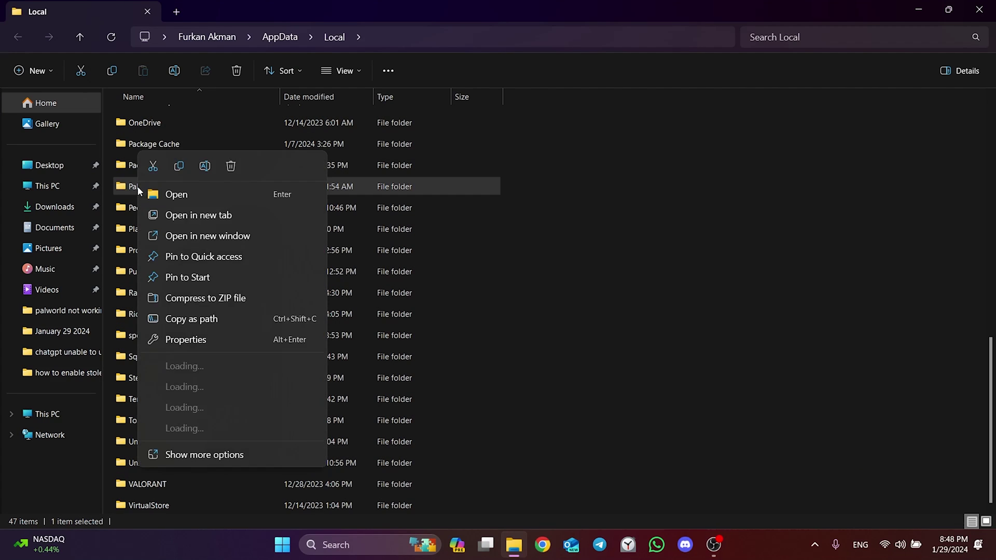
pyautogui.click(224, 165)
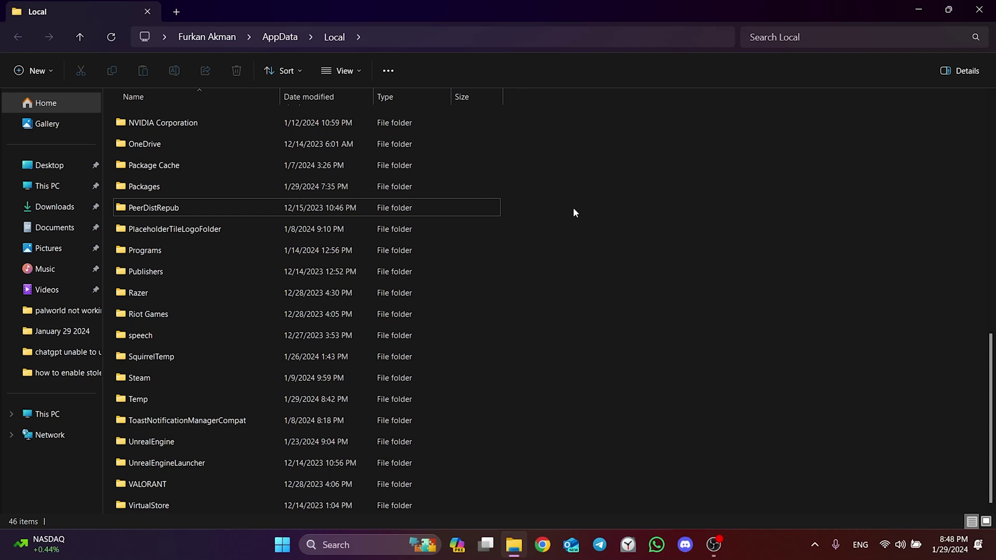
# Step: Close File Explorer and launch the Xbox app from Windows search
pyautogui.click(979, 9)
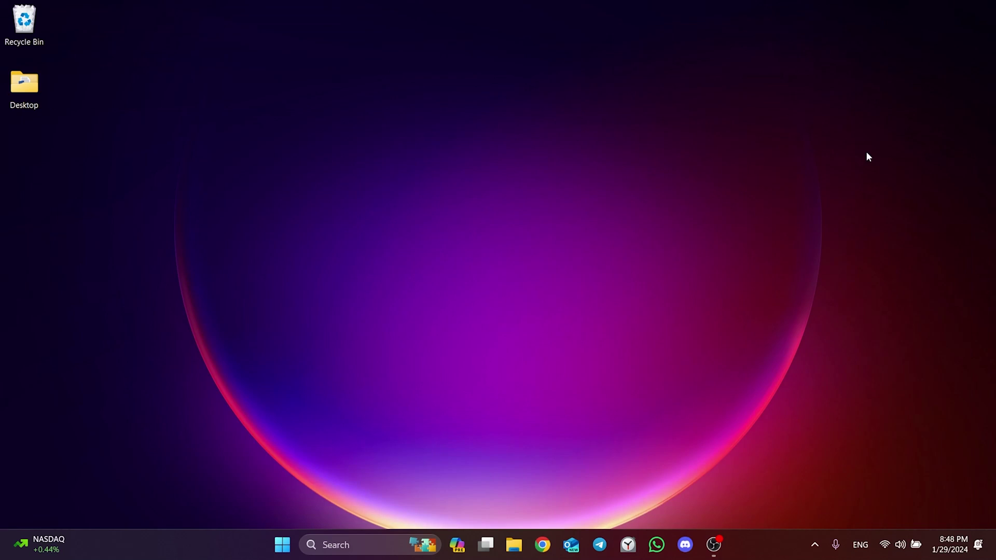
pyautogui.click(419, 547)
pyautogui.write('xbox')
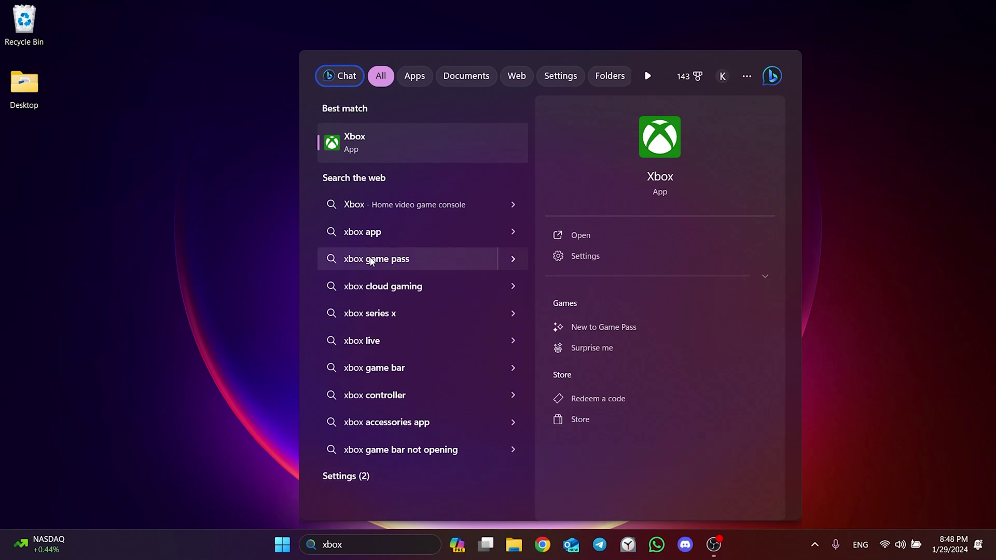
pyautogui.click(362, 151)
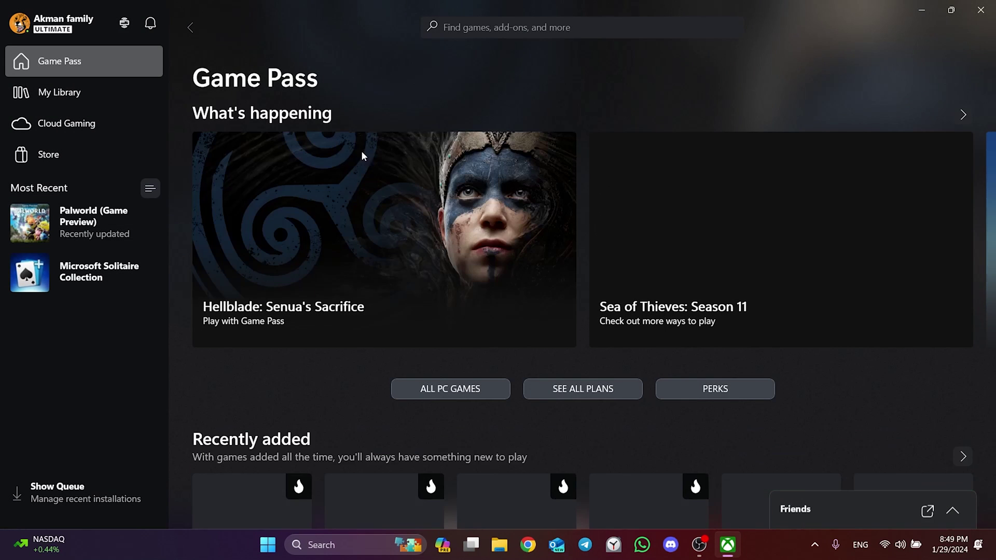
# Step: Verify and repair Palworld's game files from its Manage > Files page, confirming the repair
pyautogui.rightClick(100, 235)
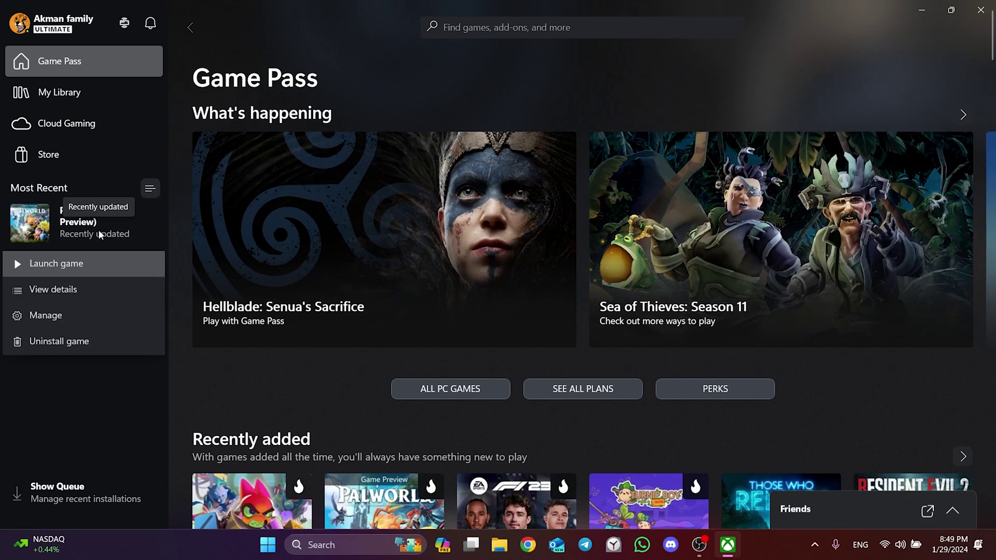
pyautogui.click(76, 314)
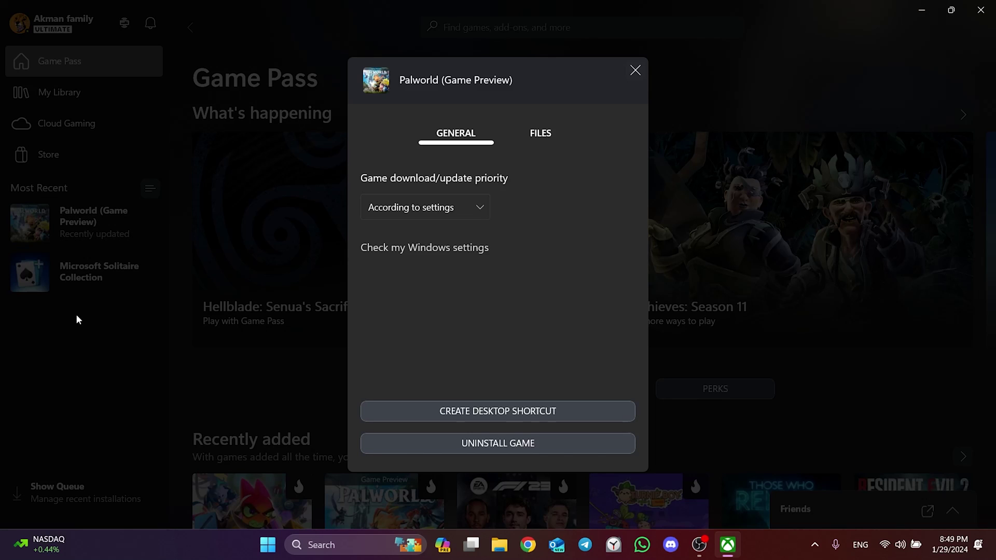
pyautogui.click(542, 136)
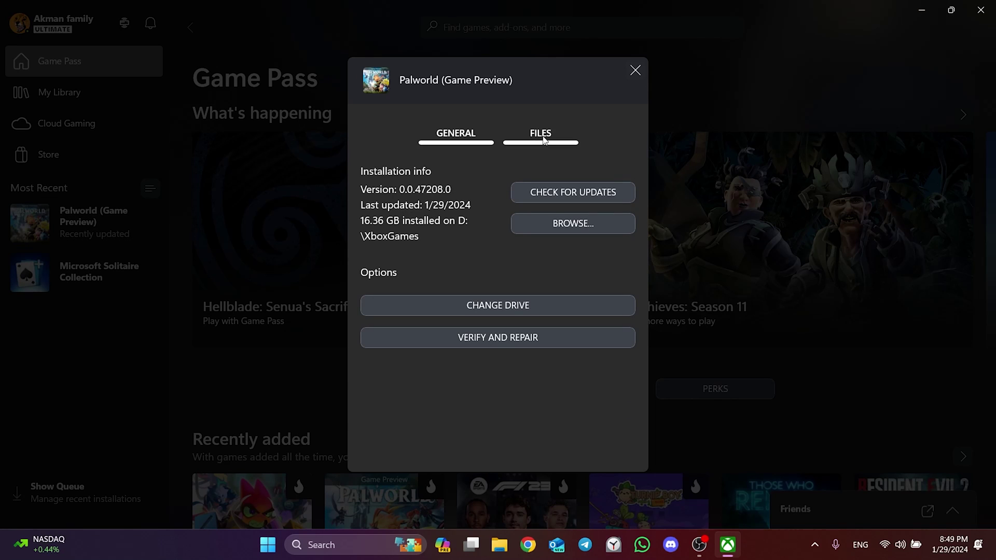
pyautogui.click(499, 345)
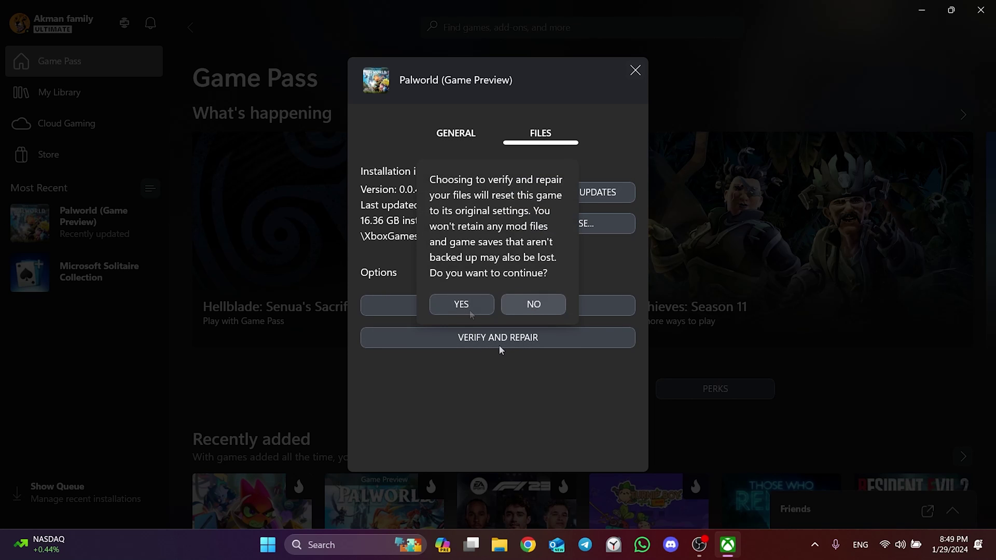
pyautogui.click(461, 305)
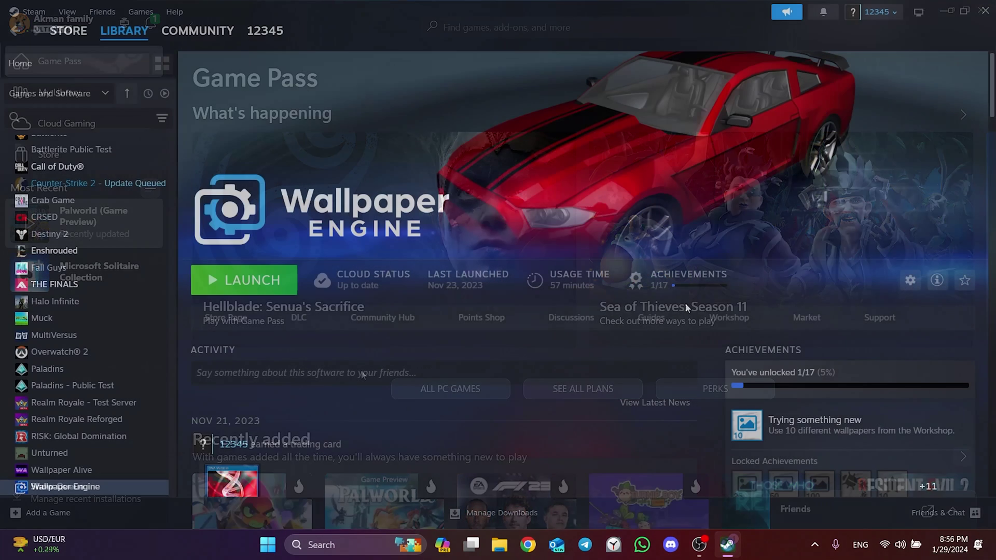
# Step: Verify the integrity of Wallpaper Engine's files from its Steam Properties > Installed Files
pyautogui.rightClick(129, 491)
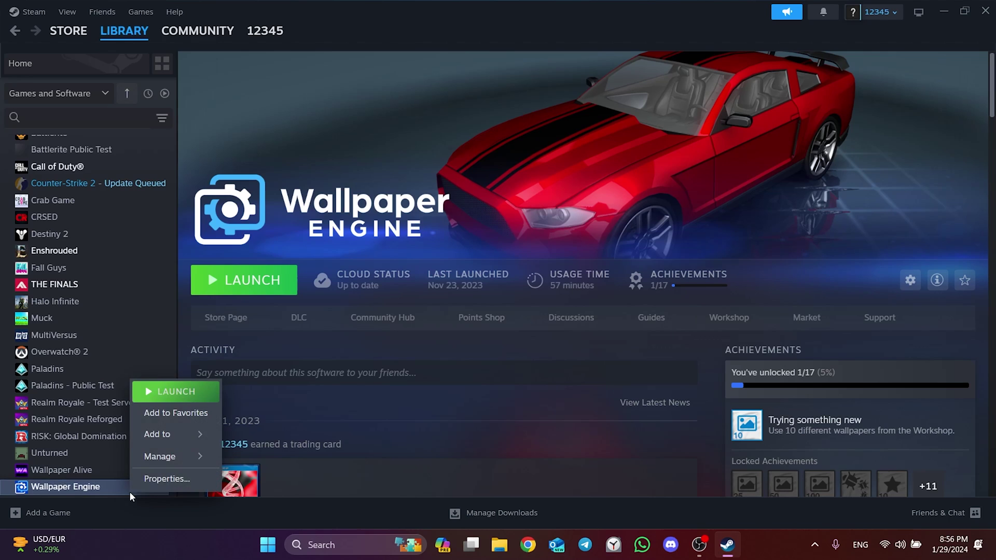
pyautogui.click(167, 479)
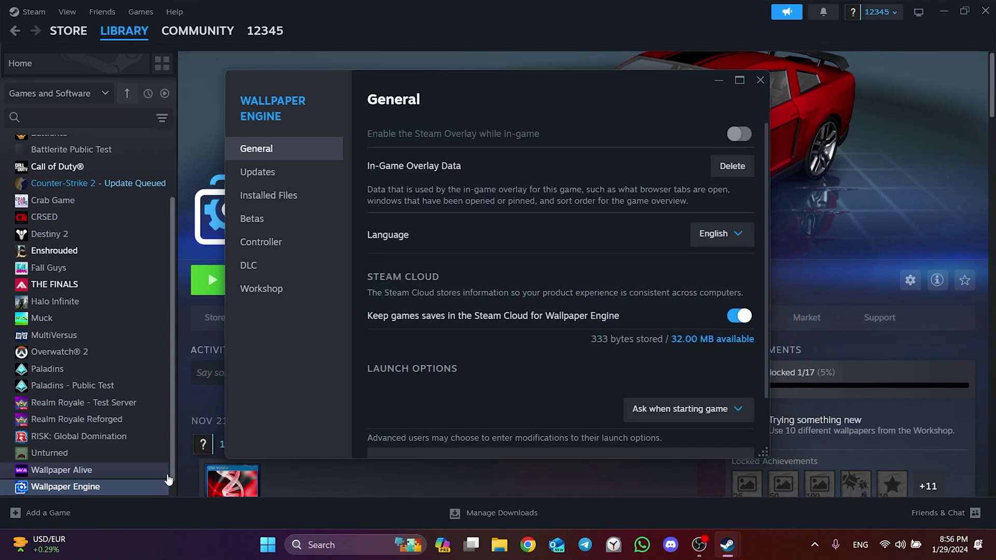
pyautogui.click(264, 200)
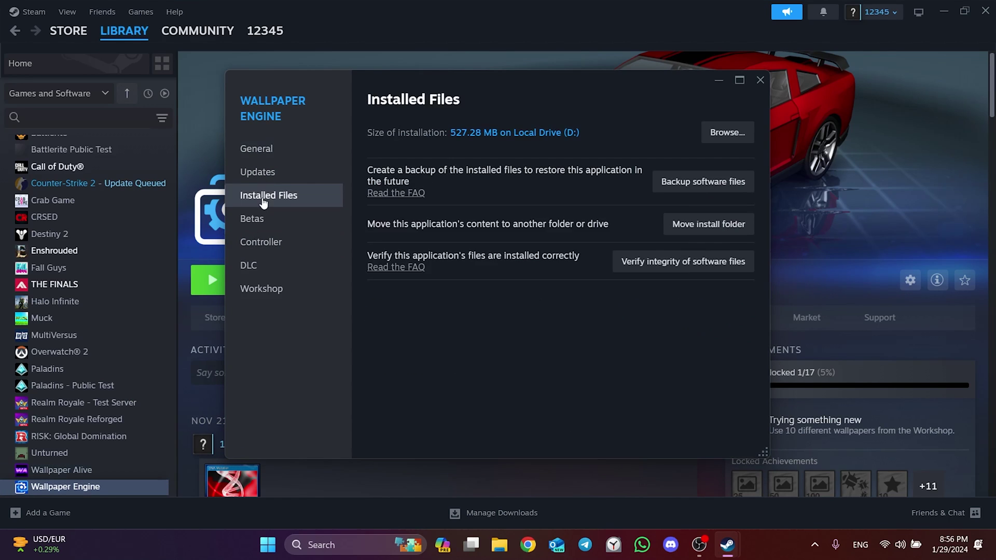
pyautogui.click(673, 265)
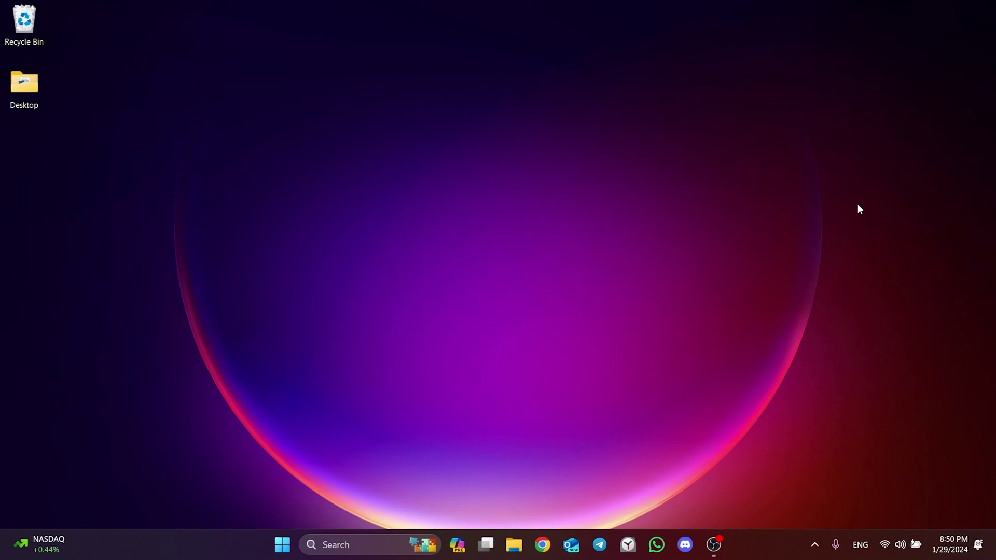
# Step: Launch Command Prompt as administrator
pyautogui.click(384, 542)
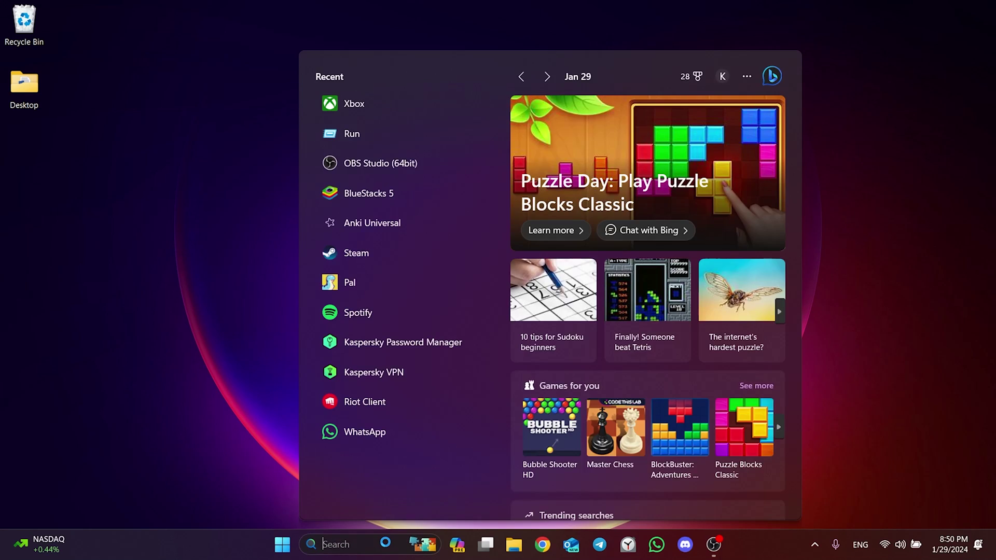
pyautogui.write('cmd')
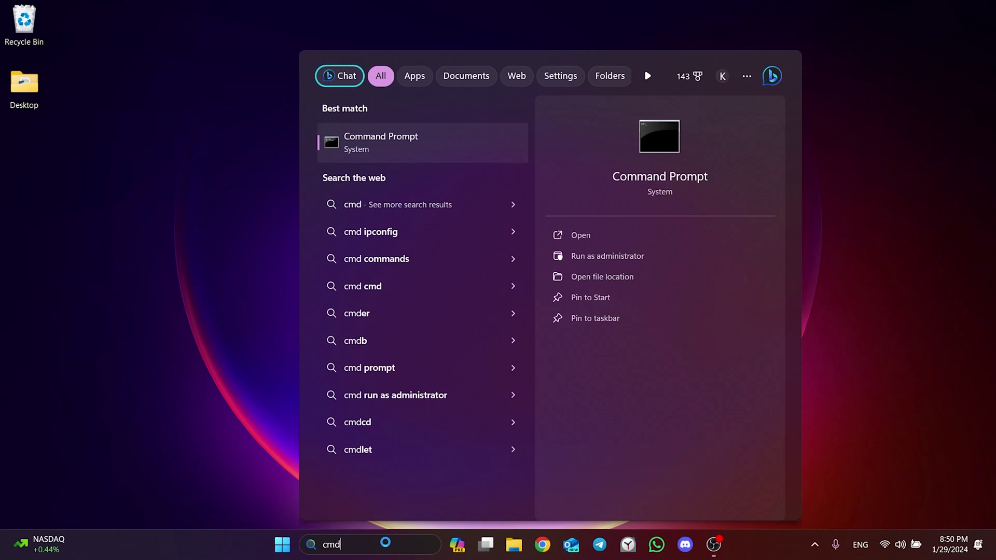
pyautogui.rightClick(364, 148)
pyautogui.click(406, 167)
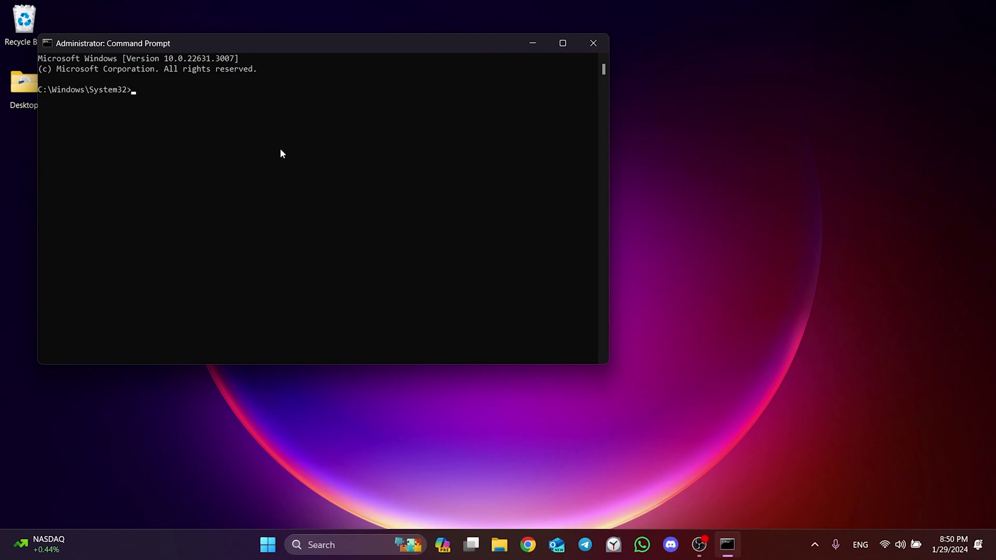
# Step: Run ipconfig /flushdns, netsh winsock reset and netsh int ip reset, then close the window
pyautogui.write('ipconfig /flushdns')
pyautogui.press('Return')
pyautogui.write('netsh winsock')
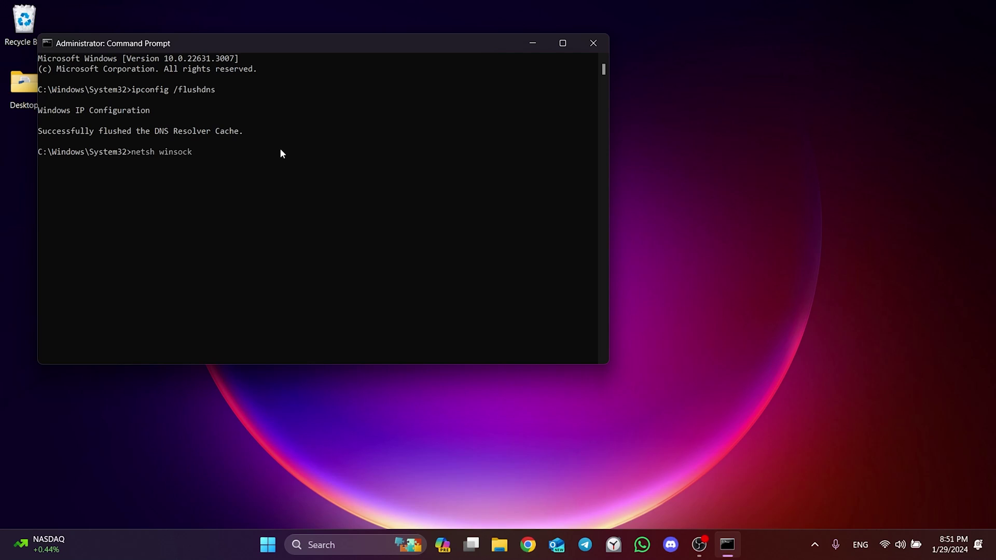
pyautogui.write(' reset')
pyautogui.press('Return')
pyautogui.write('netsh i')
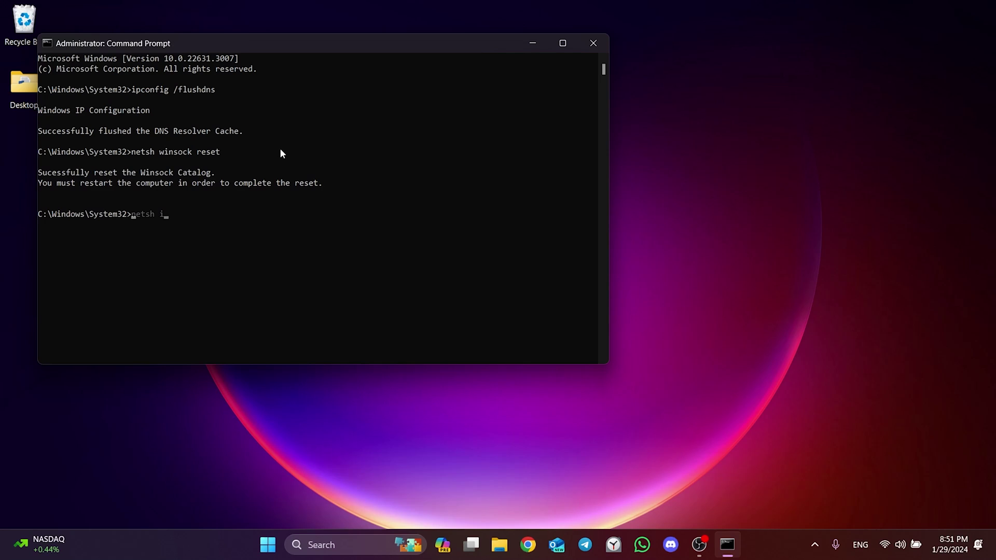
pyautogui.write('nt ip reset')
pyautogui.press('Return')
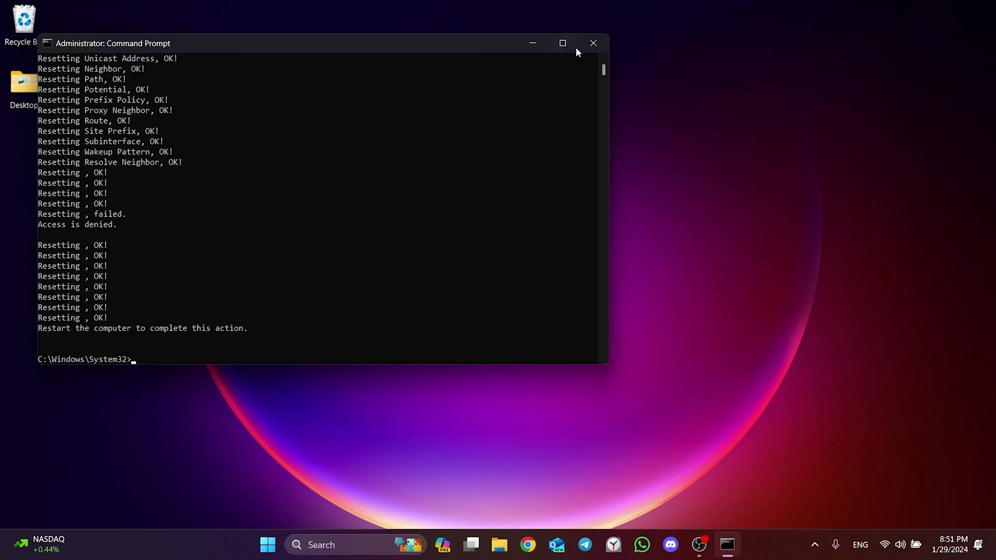
pyautogui.click(589, 44)
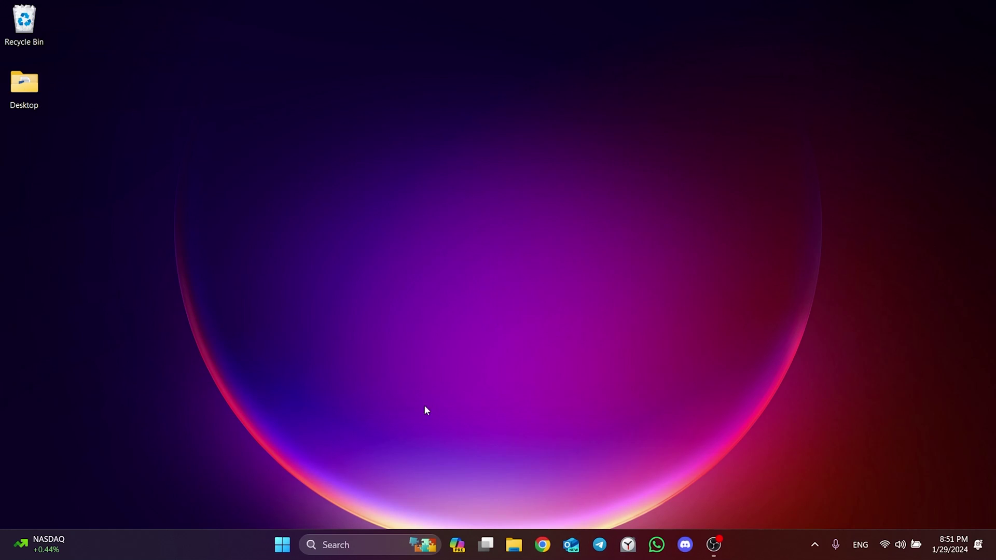
pyautogui.click(282, 544)
pyautogui.click(658, 499)
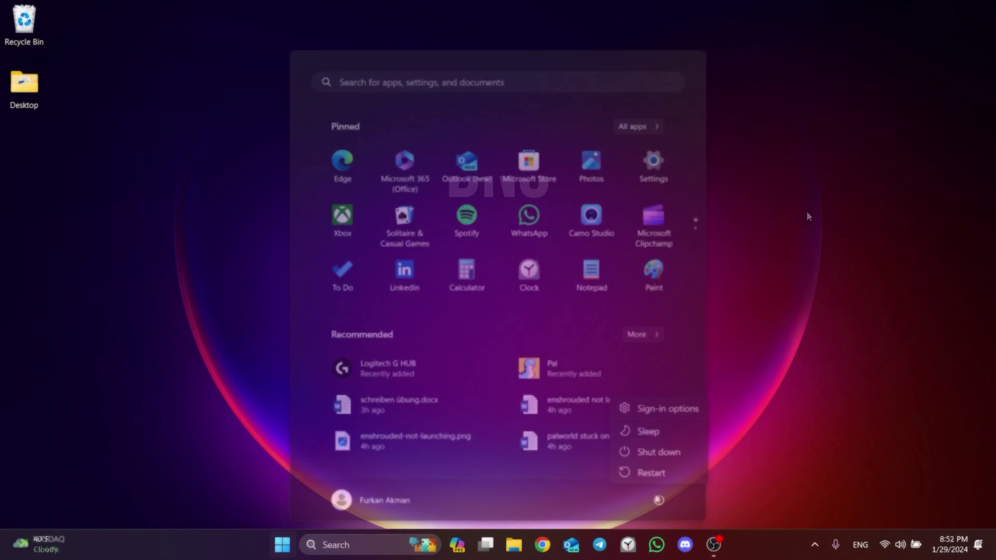
pyautogui.click(806, 212)
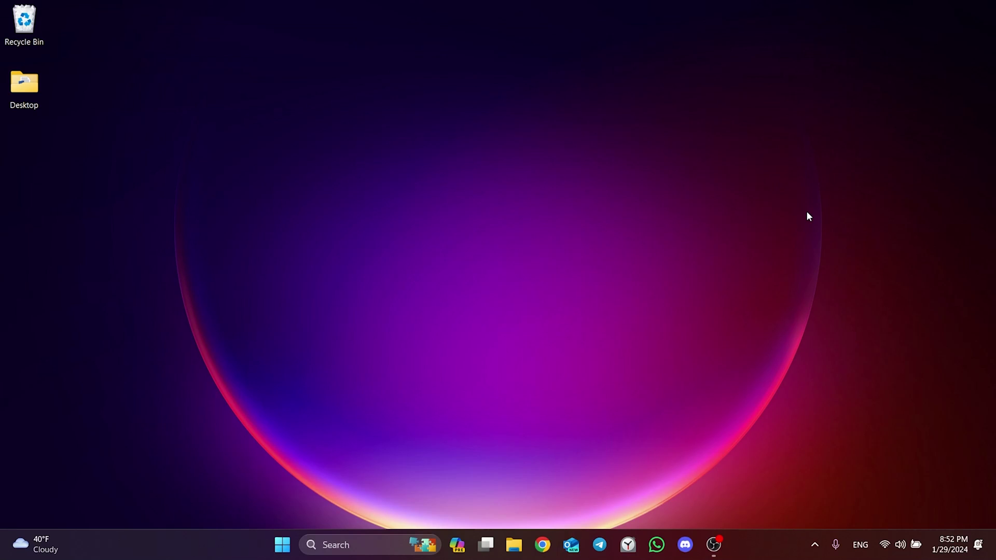
# Step: Open Control Panel's Network and Sharing Center and show the Wi-Fi connection's status
pyautogui.click(391, 545)
pyautogui.write('contr')
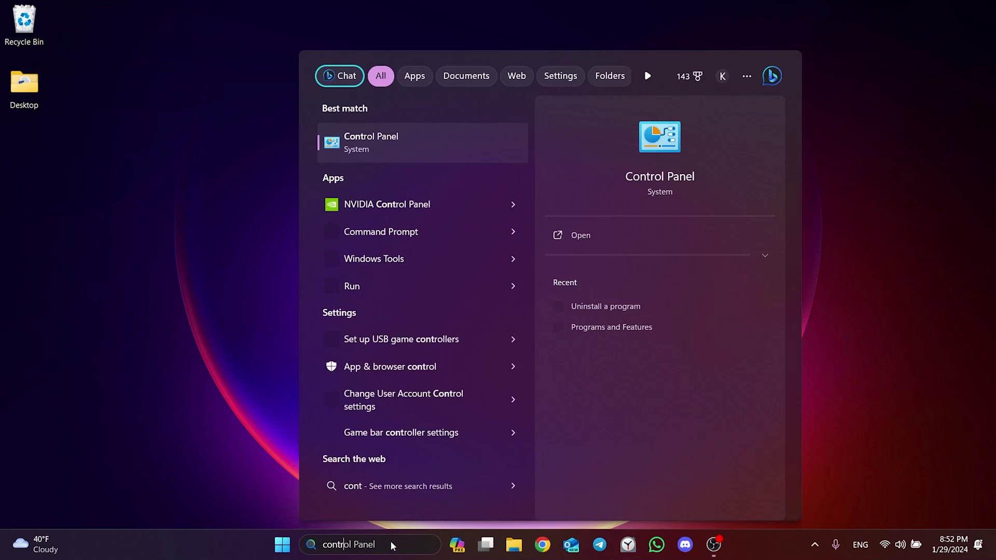
pyautogui.write('ol panel')
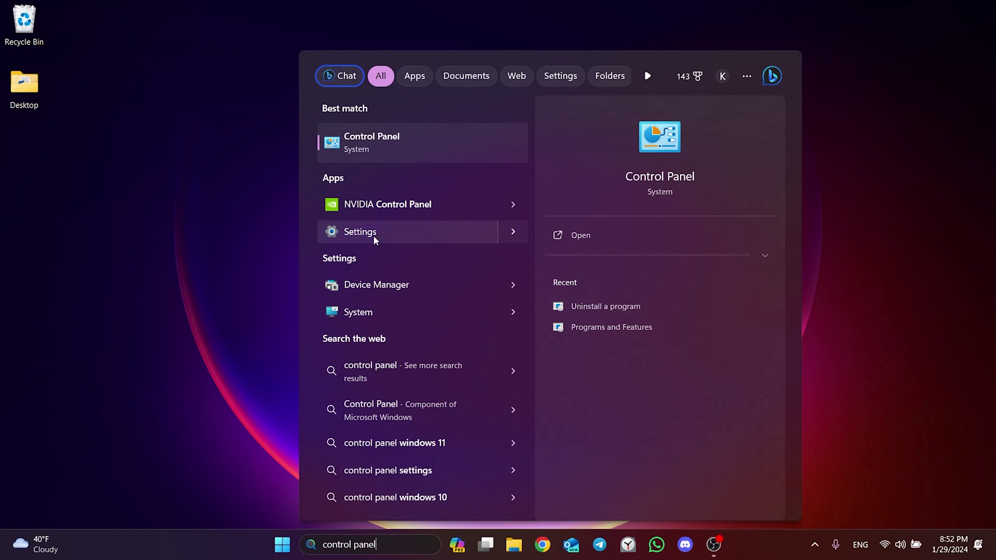
pyautogui.click(360, 150)
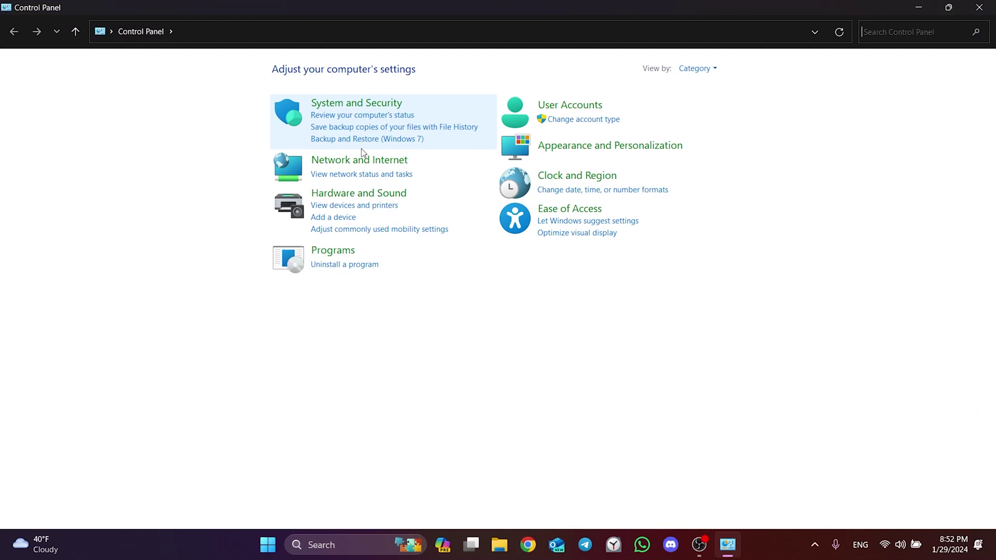
pyautogui.click(344, 161)
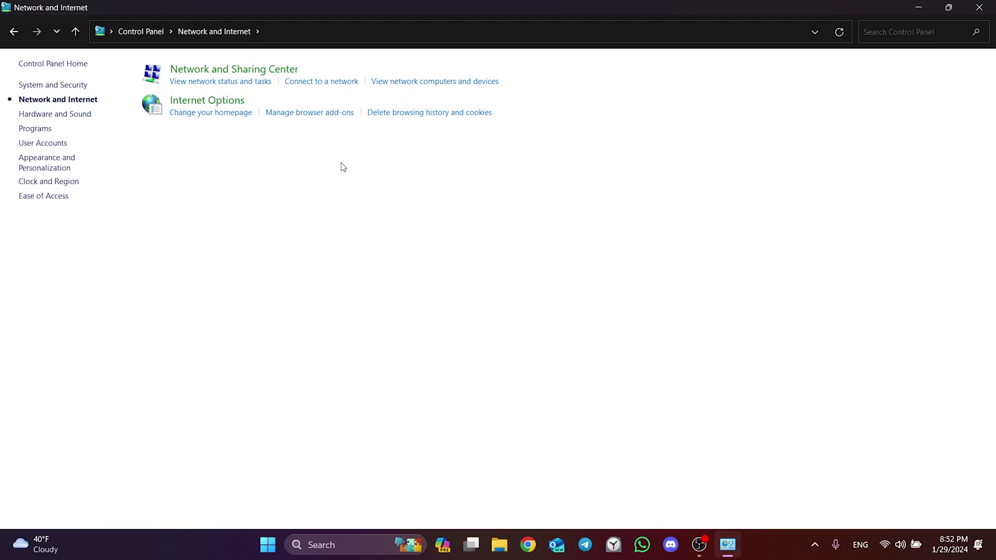
pyautogui.click(222, 72)
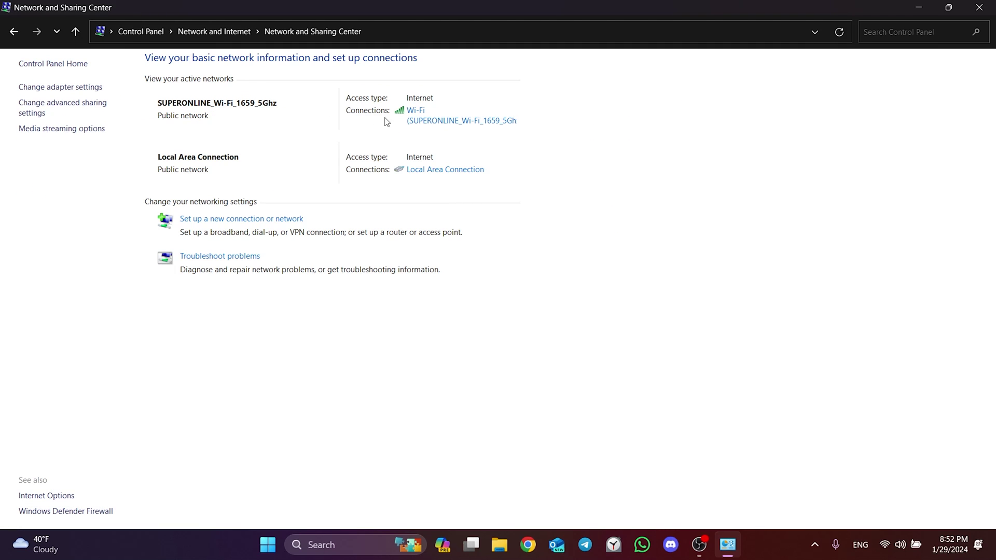
pyautogui.click(429, 122)
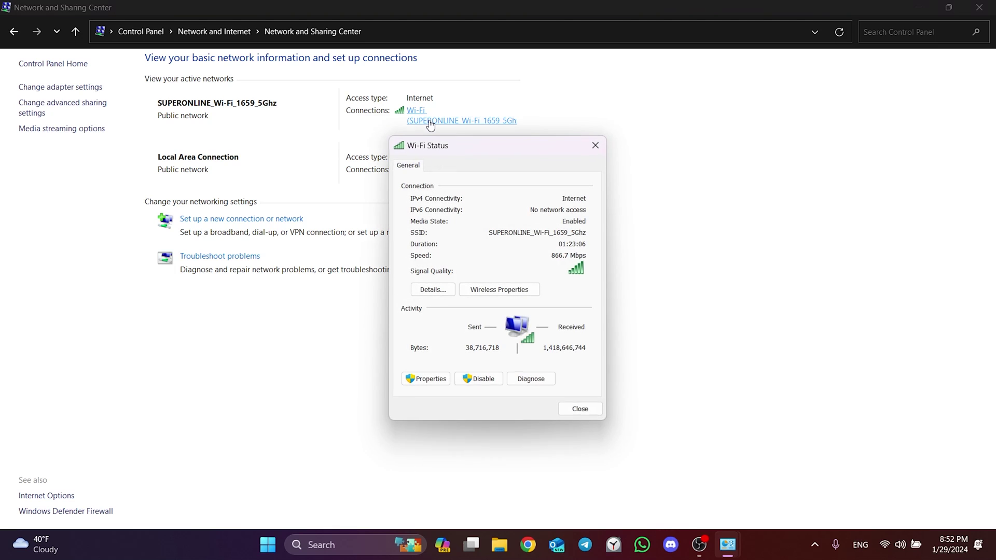
# Step: Set Wi-Fi IPv4 DNS to 8.8.8.8 preferred and 8.8.4.4 alternate, then close the dialogs
pyautogui.click(425, 379)
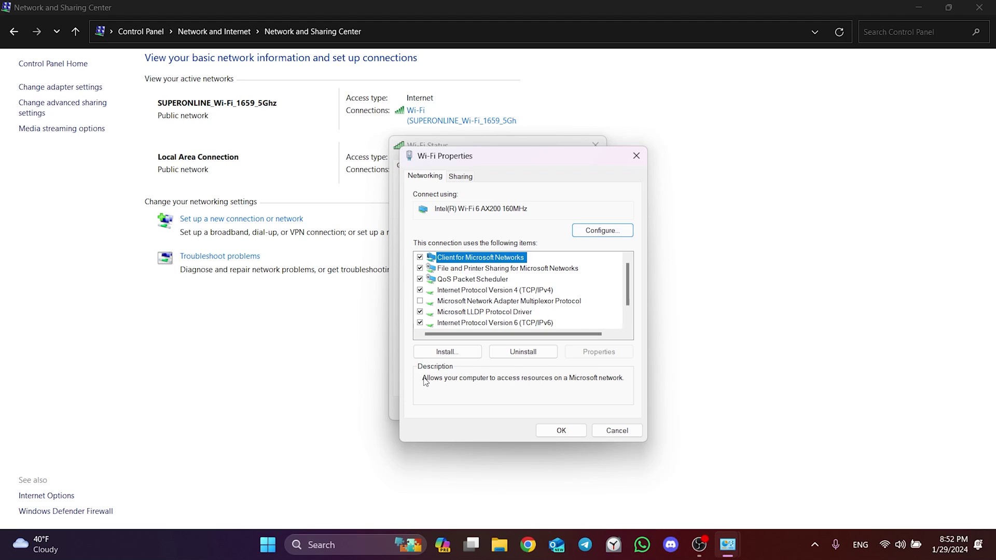
pyautogui.click(477, 290)
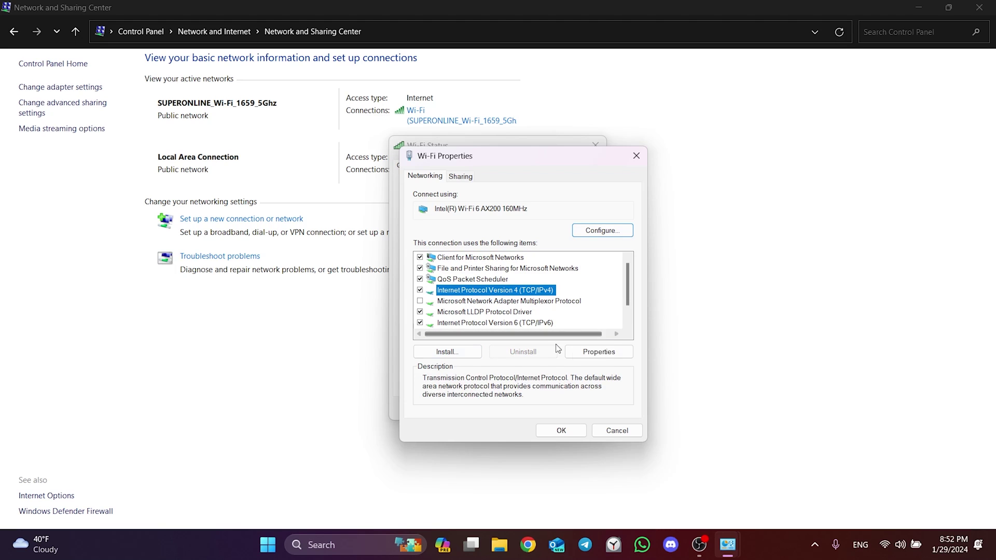
pyautogui.click(599, 357)
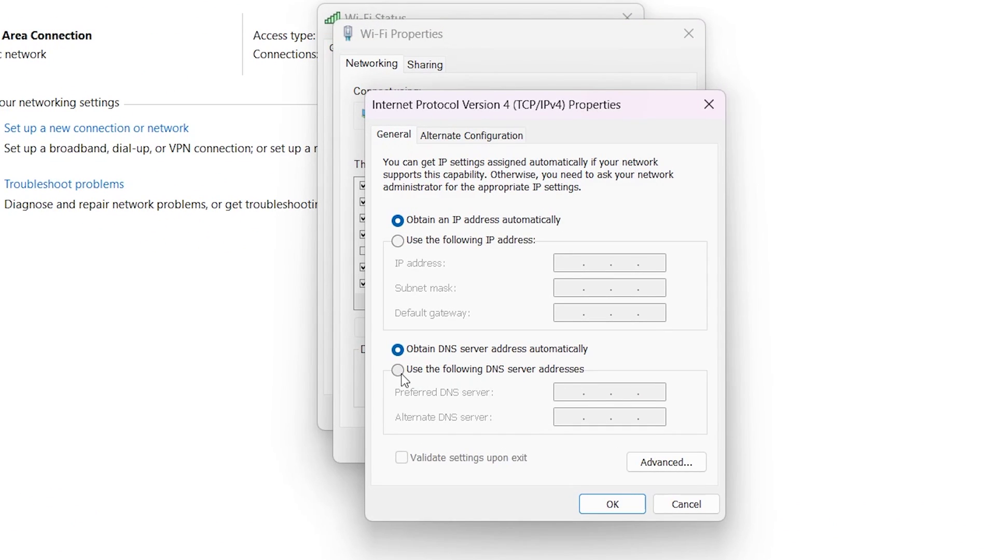
pyautogui.click(399, 371)
pyautogui.click(572, 393)
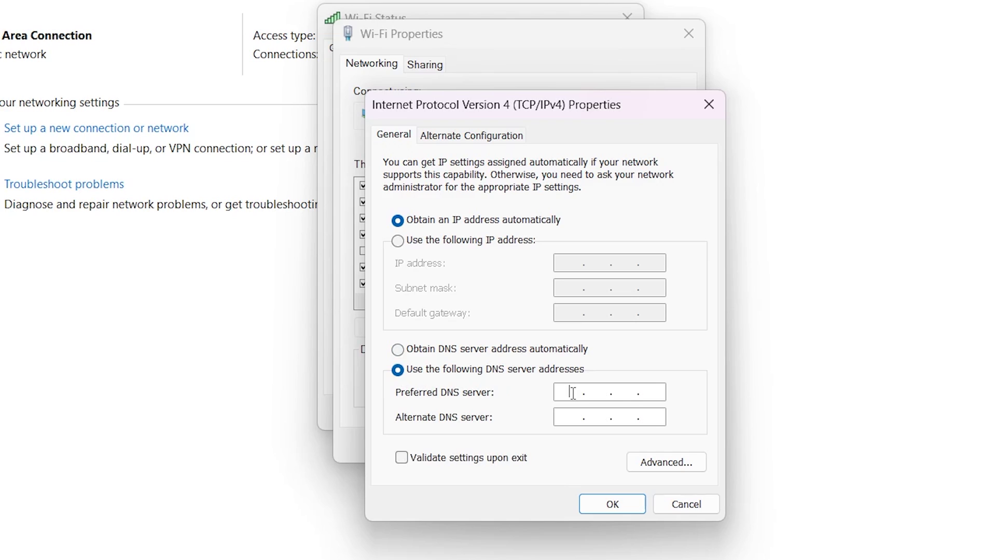
pyautogui.write('8.8.8.8')
pyautogui.click(572, 416)
pyautogui.write('8.8.4.4')
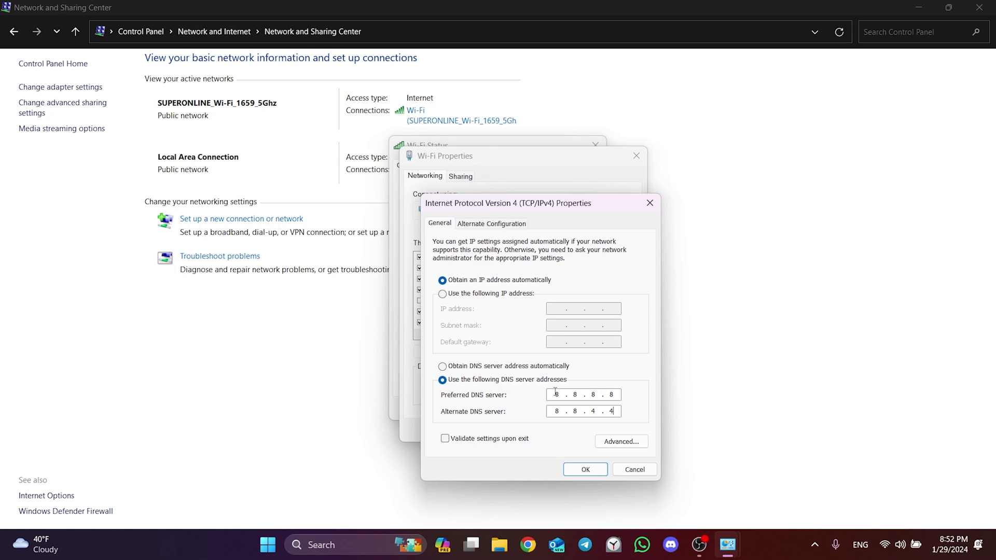
pyautogui.click(581, 470)
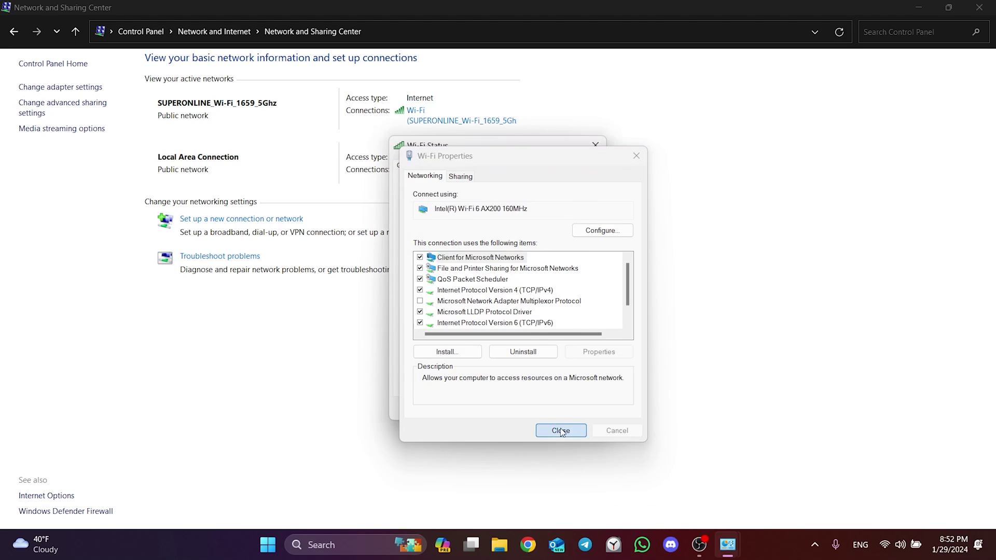
pyautogui.click(560, 431)
pyautogui.click(567, 410)
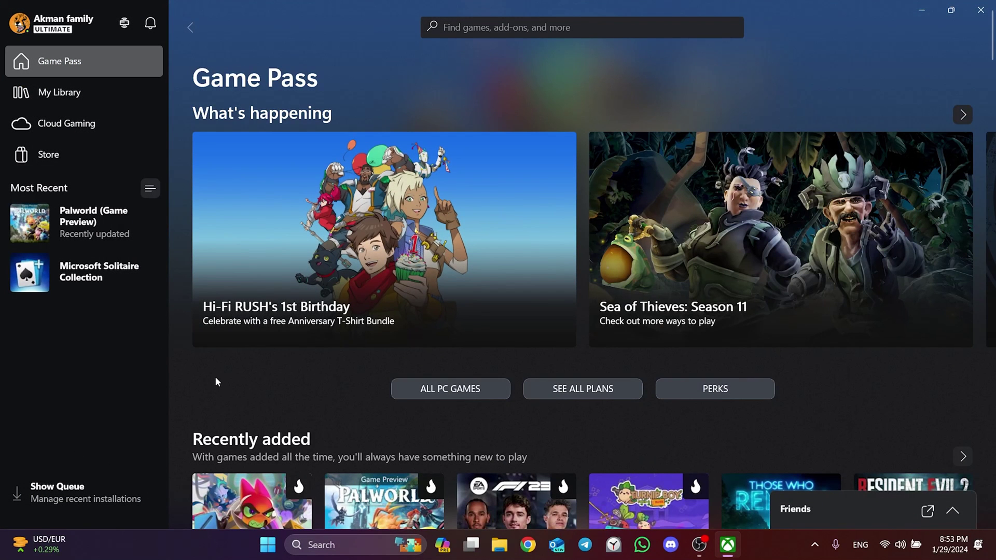
# Step: Show Palworld's context menu under Most Recent, then dismiss it
pyautogui.rightClick(77, 227)
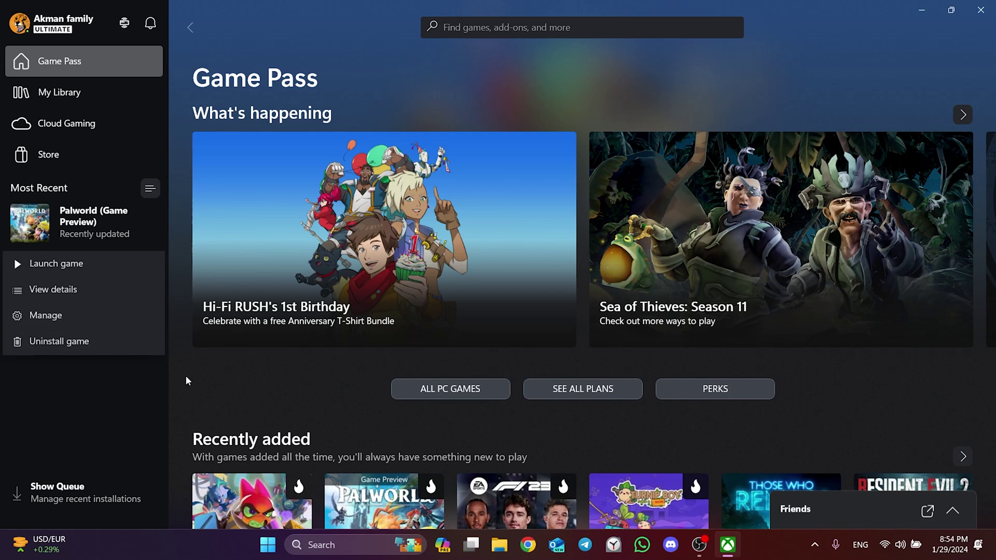
pyautogui.click(199, 371)
pyautogui.press('super+d')
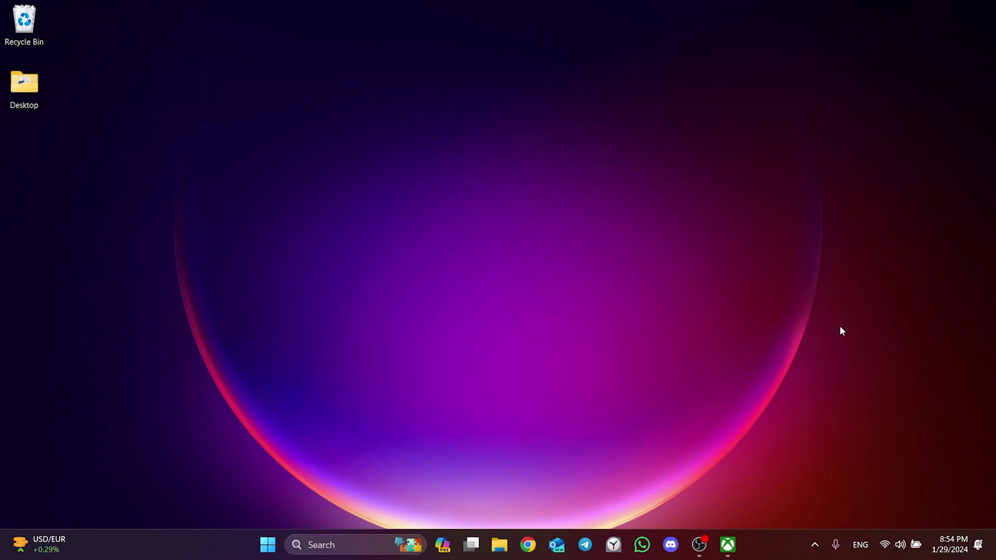